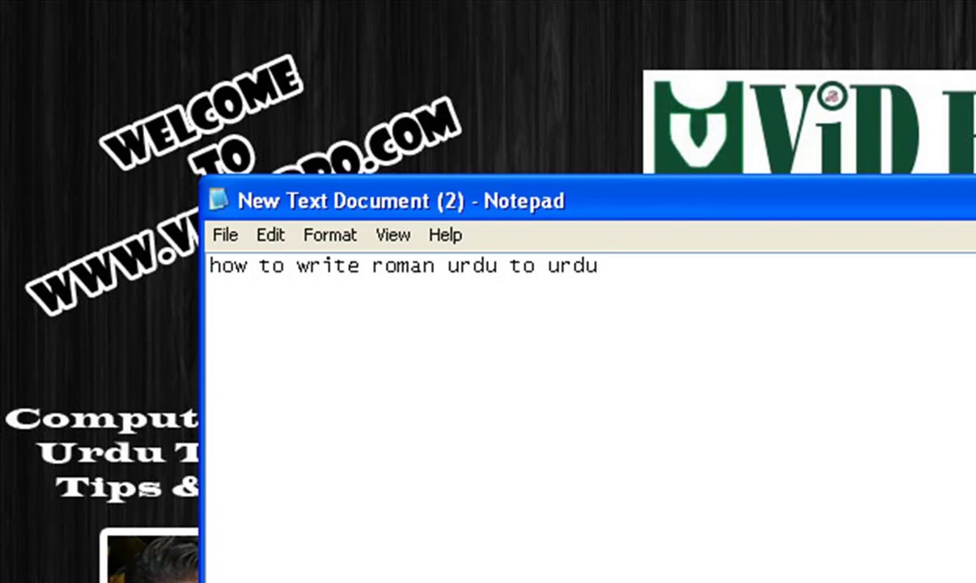
Step: Write the Roman Urdu phrase "kaya haal hai" in the Notepad document
left_click(915, 324)
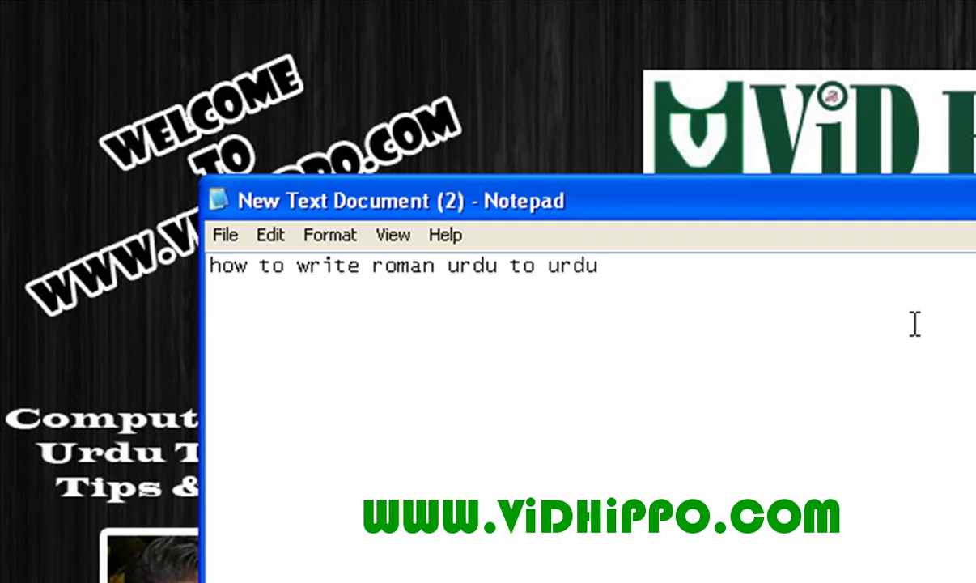
type("kaya haal hai")
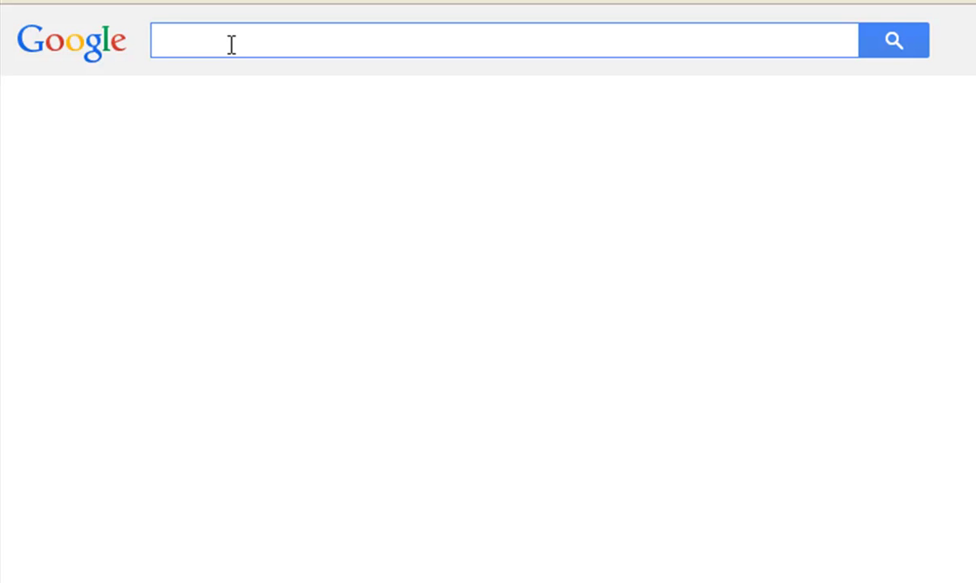
Step: In the web browser, search Google for "google input tools" and open the first result, Google Input Tools, in a new tab
type("google")
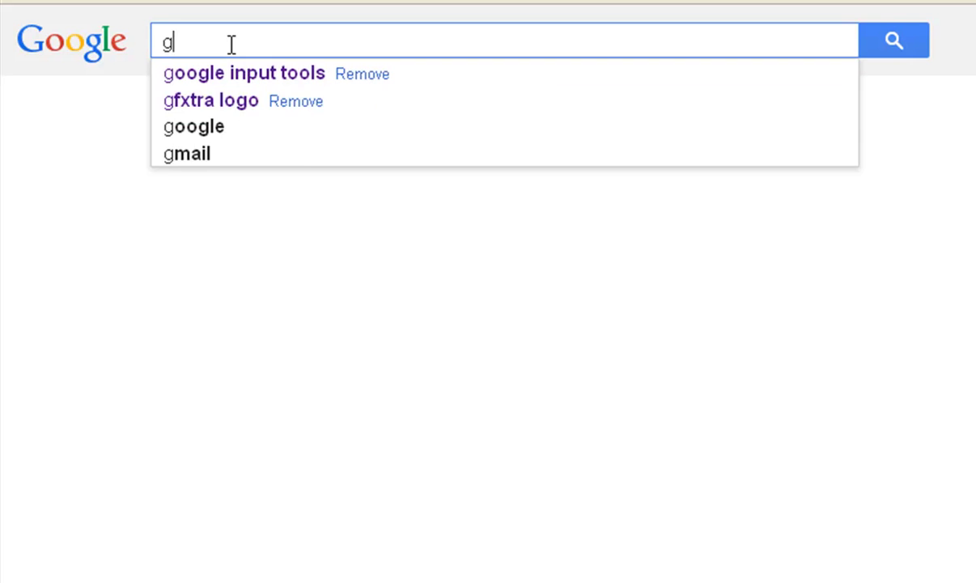
key("Down")
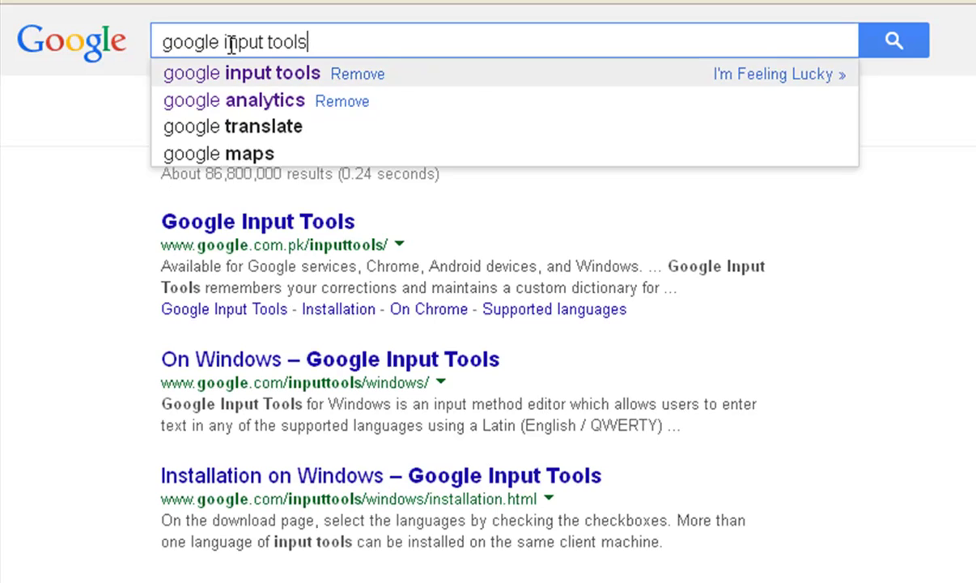
key("Return")
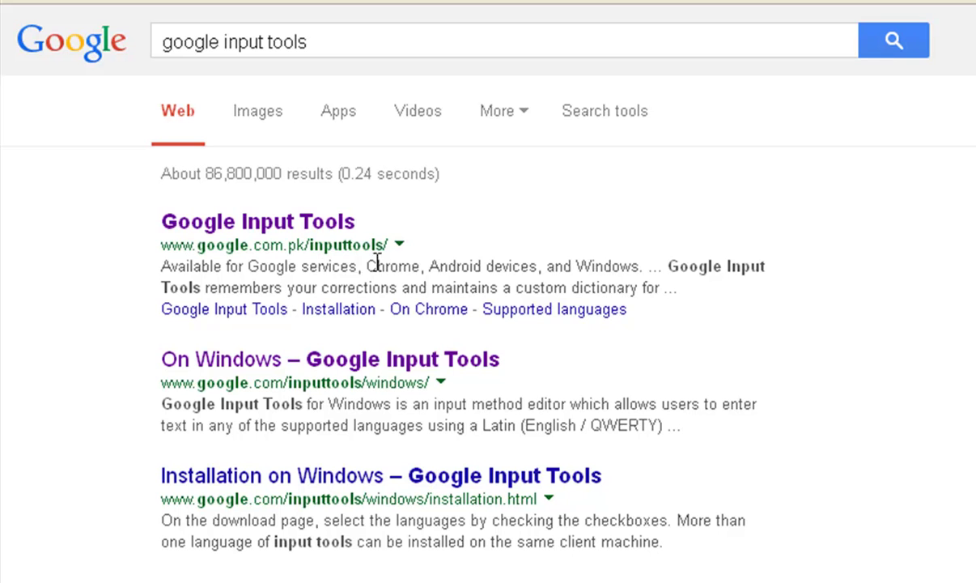
right_click(323, 229)
left_click(387, 241)
left_click(559, 18)
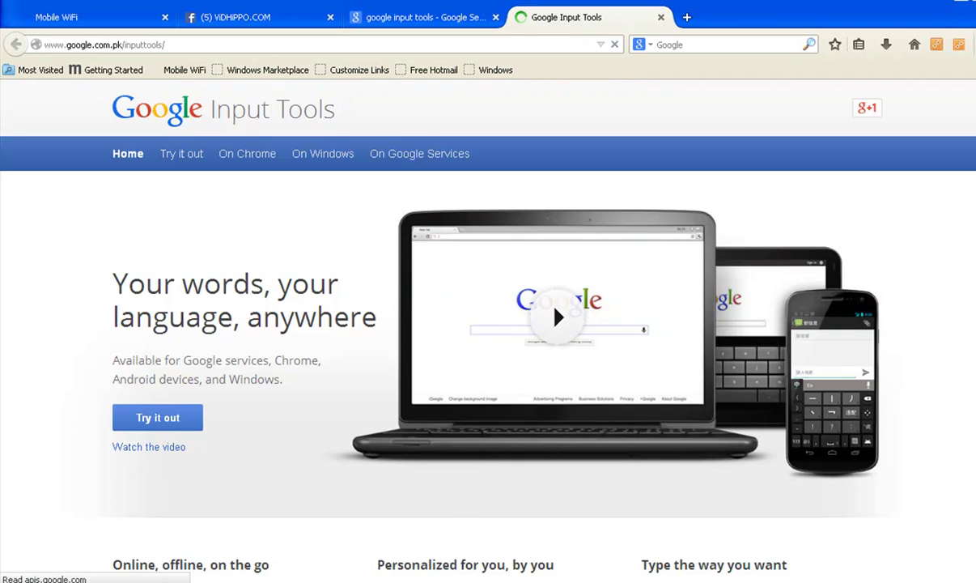
Step: Change the Google Input Tools site language to Urdu (اردو) and open its online try-out page
scroll(678, 287, "down", 2)
scroll(521, 205, "down", 5)
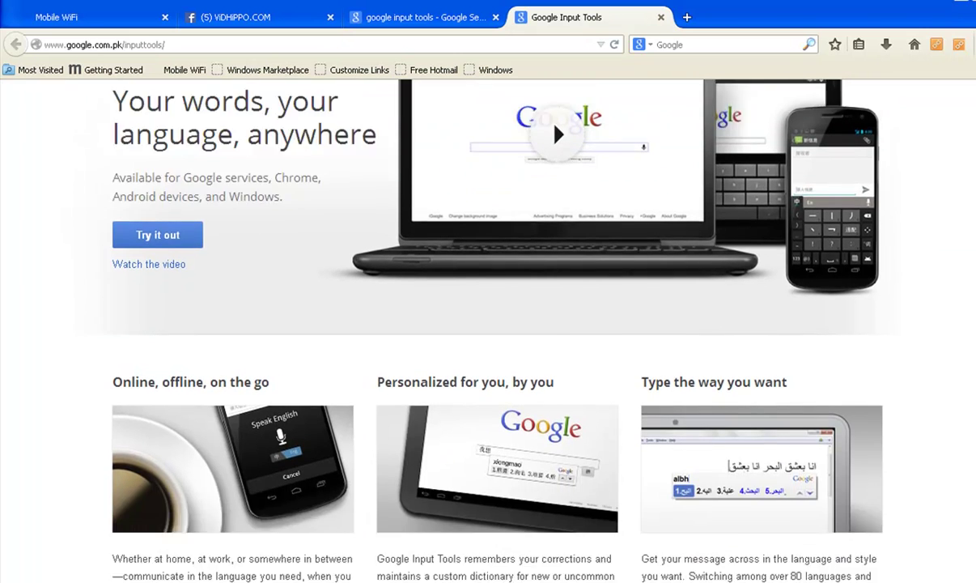
scroll(488, 330, "down", 1)
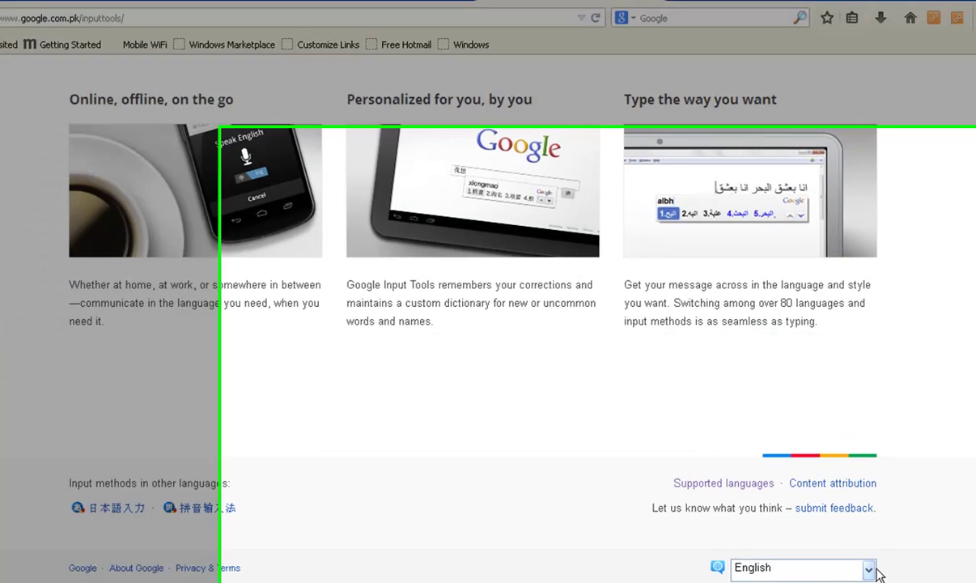
left_click(873, 570)
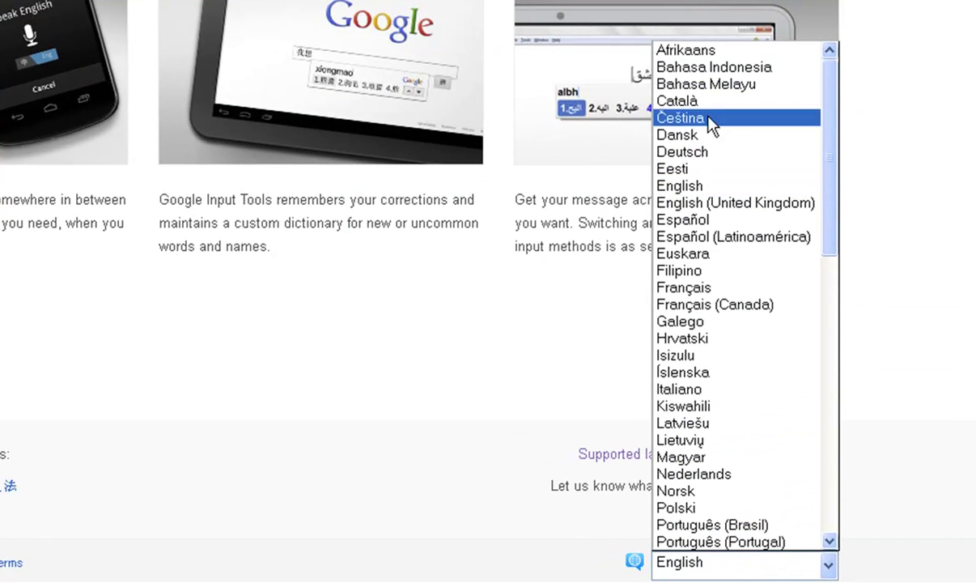
left_click_drag(833, 170, 828, 508)
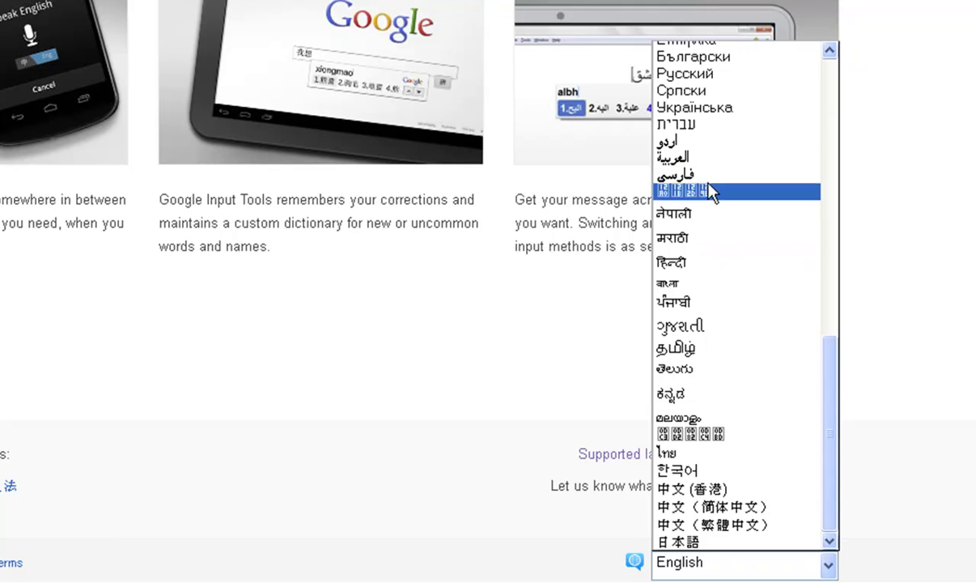
mouse_move(831, 478)
left_mouse_down()
mouse_move(834, 171)
mouse_move(829, 475)
left_mouse_up()
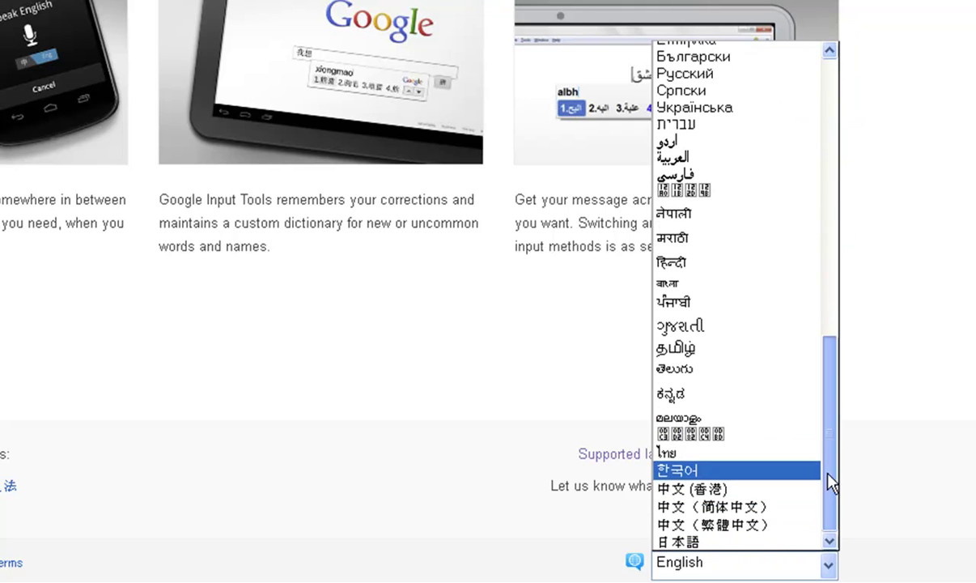
left_click(676, 142)
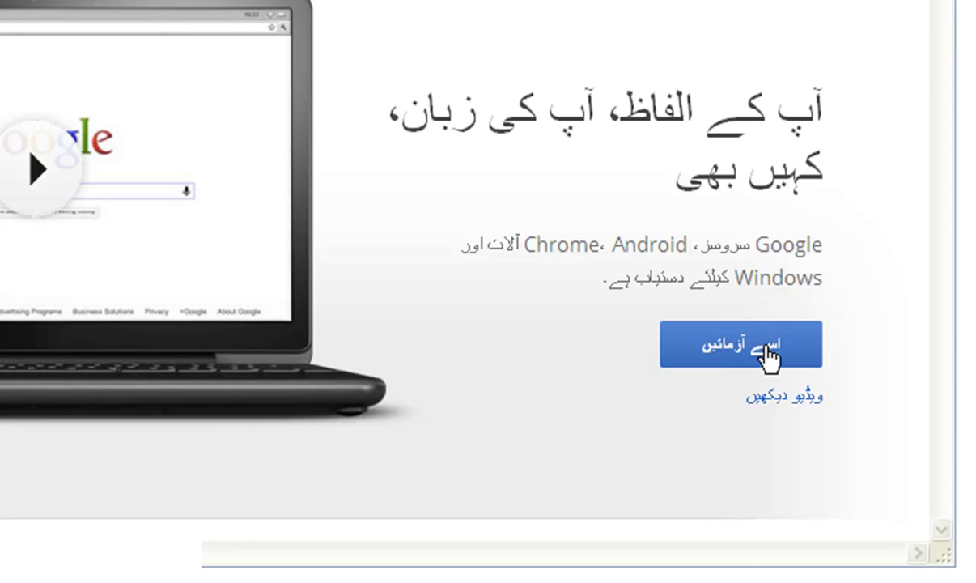
left_click(769, 357)
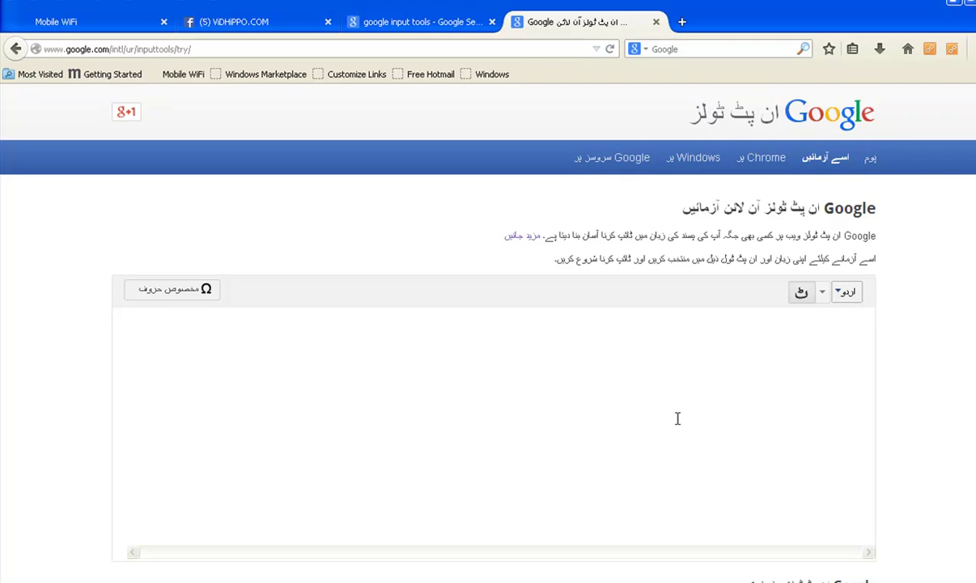
Step: Return to the Google results, search for "roman urdu to urdu" instead, and open the first result in a new tab
left_click(414, 29)
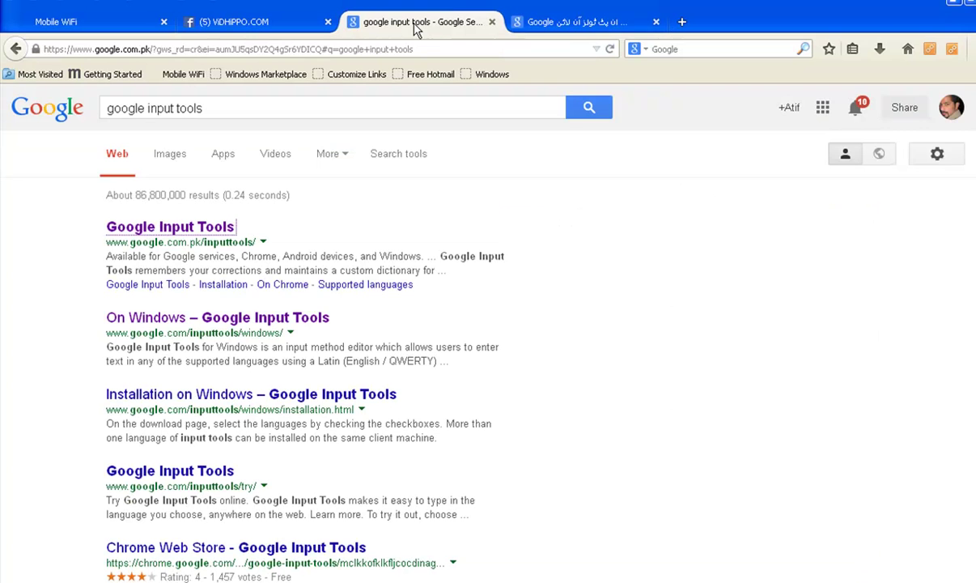
left_click_drag(238, 108, 91, 111)
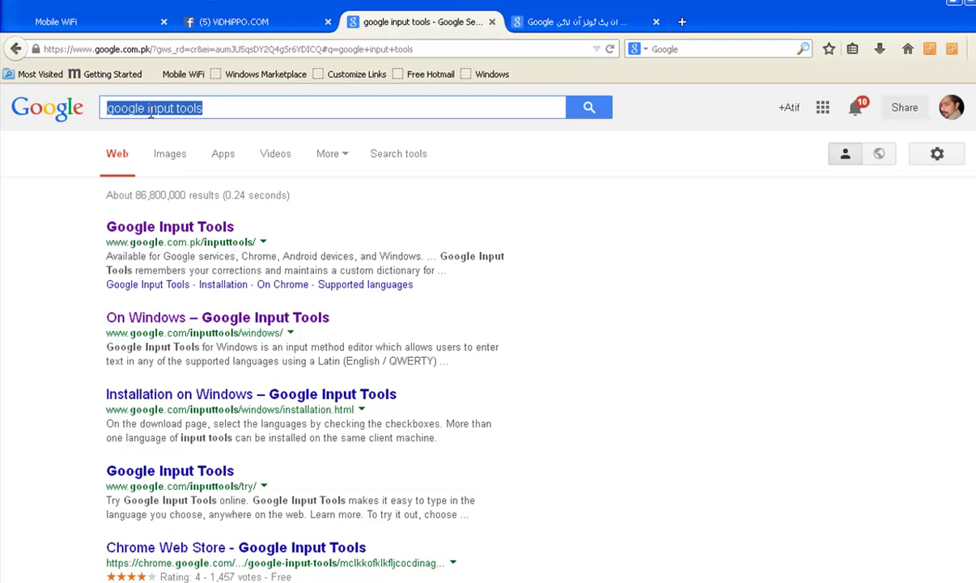
left_click(576, 22)
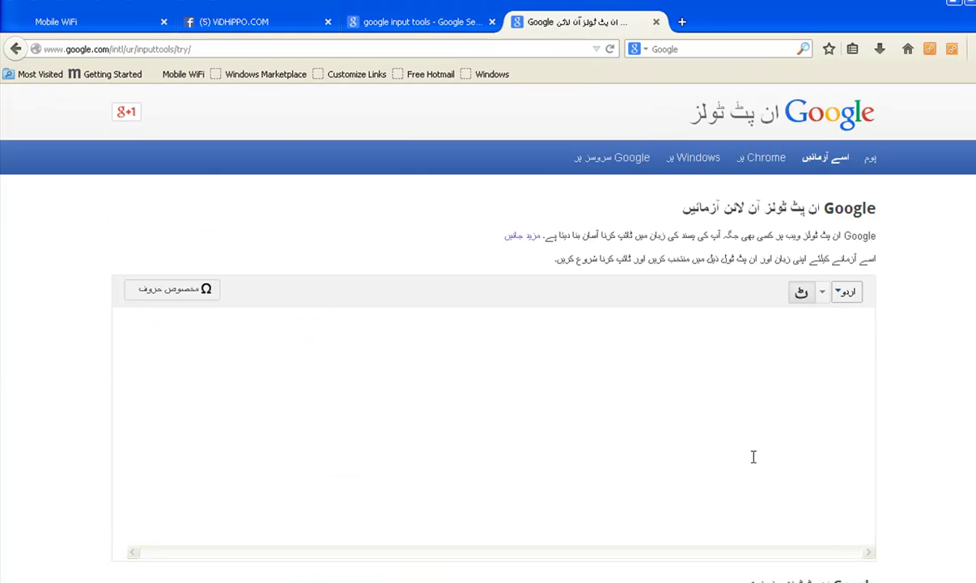
left_click(405, 24)
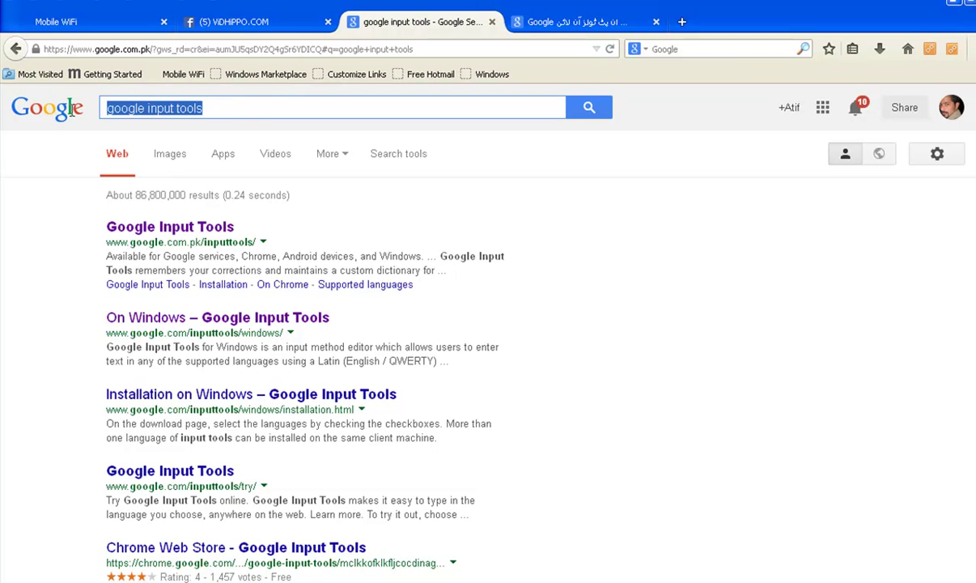
type("roman urdu to urdu")
key("Return")
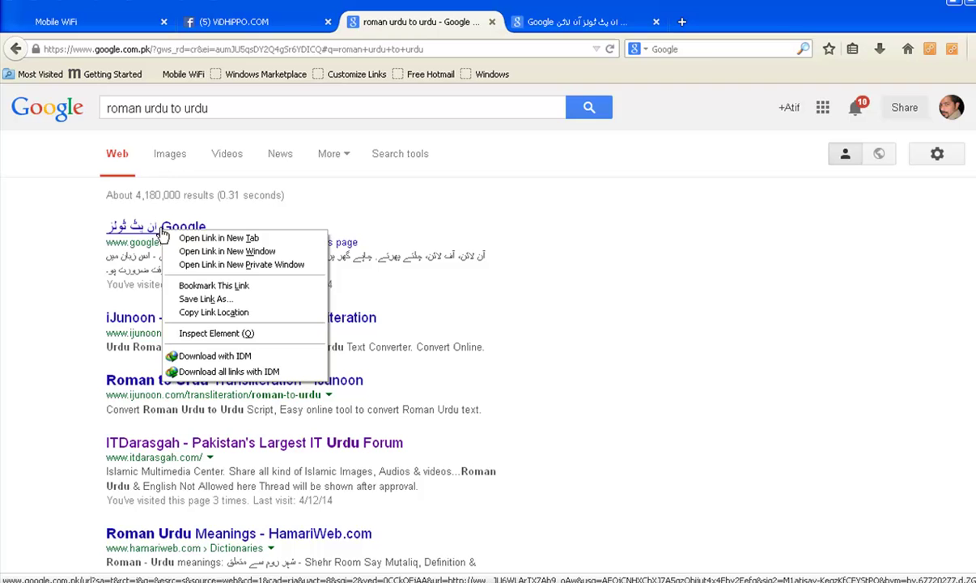
left_click(216, 238)
left_click(568, 22)
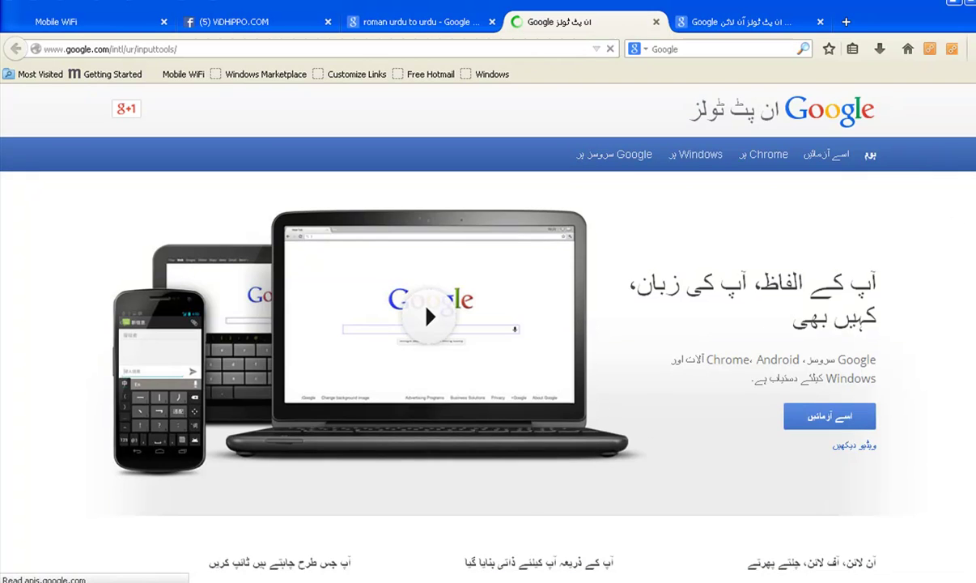
Step: Open the try-out page from the new Urdu Input Tools tab, and close that duplicate tab to return to the earlier one
scroll(400, 288, "down", 10)
scroll(400, 275, "up", 10)
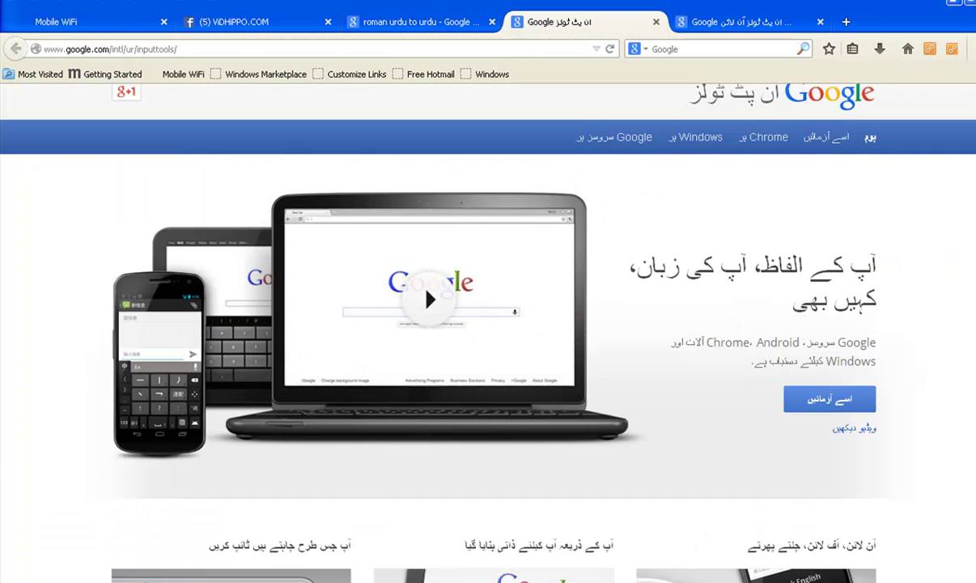
left_click(839, 417)
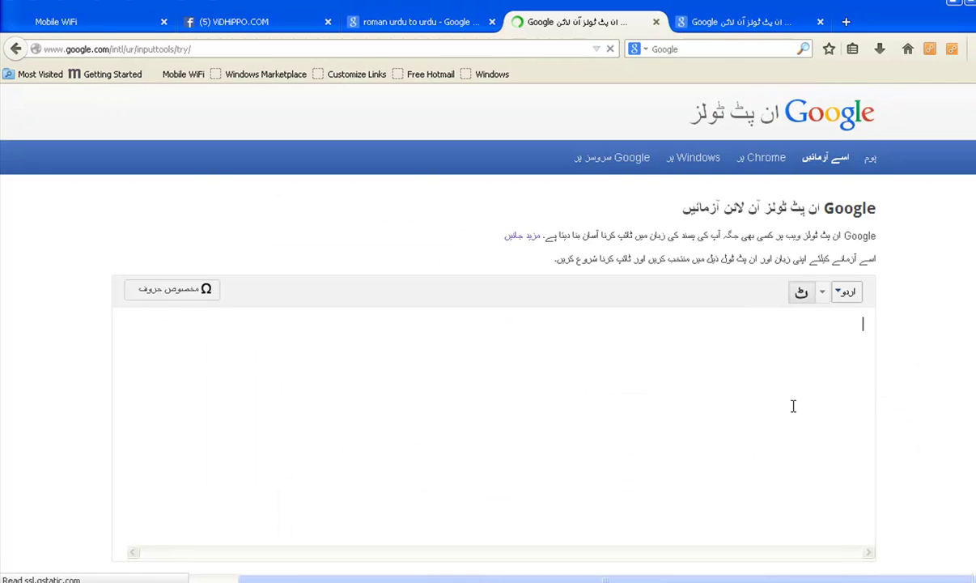
left_click(657, 22)
left_click(567, 22)
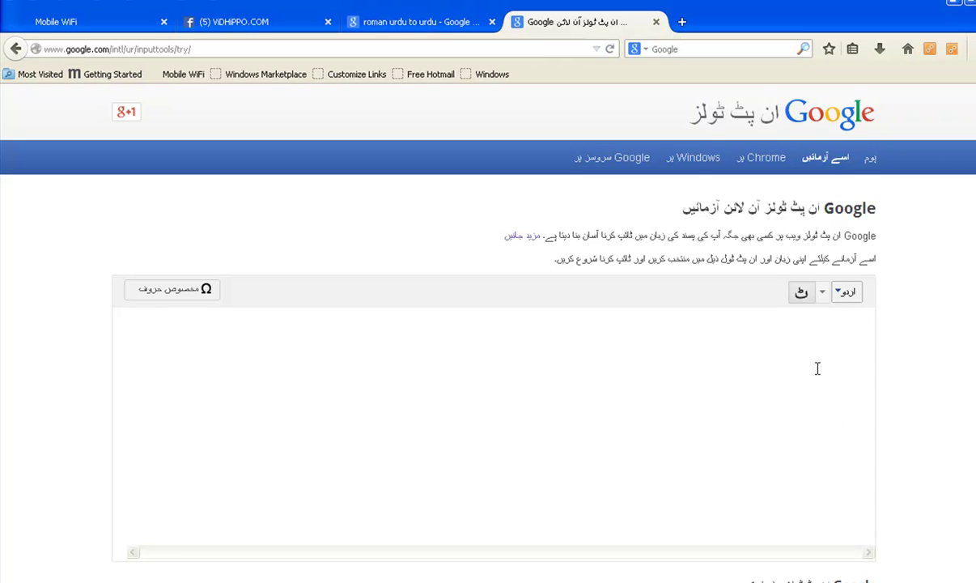
Step: Enter "kaya haal hai" in the Urdu text area, accepting the first suggestion for each word to produce "کیا حال ہے"
type("kaya")
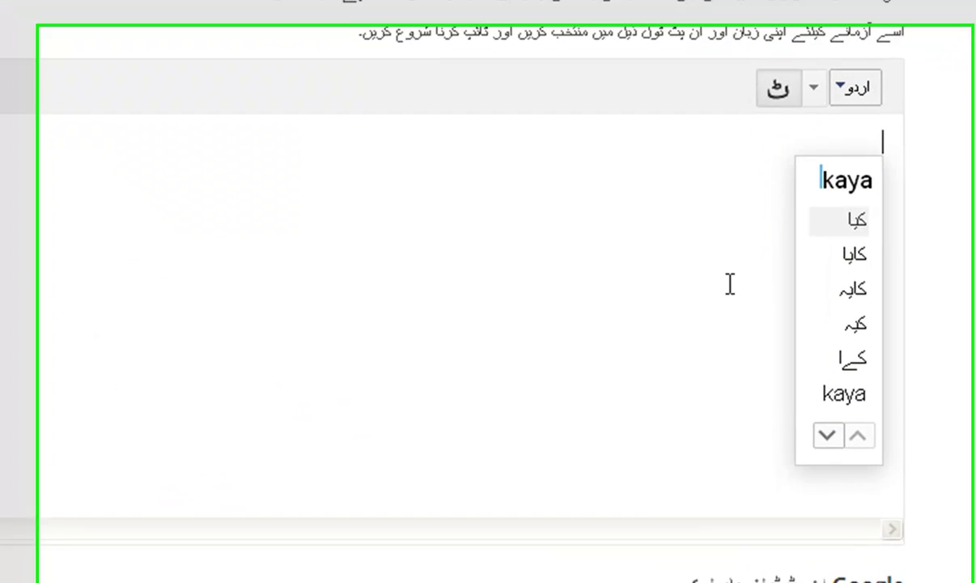
key("space")
type("haal")
key("space")
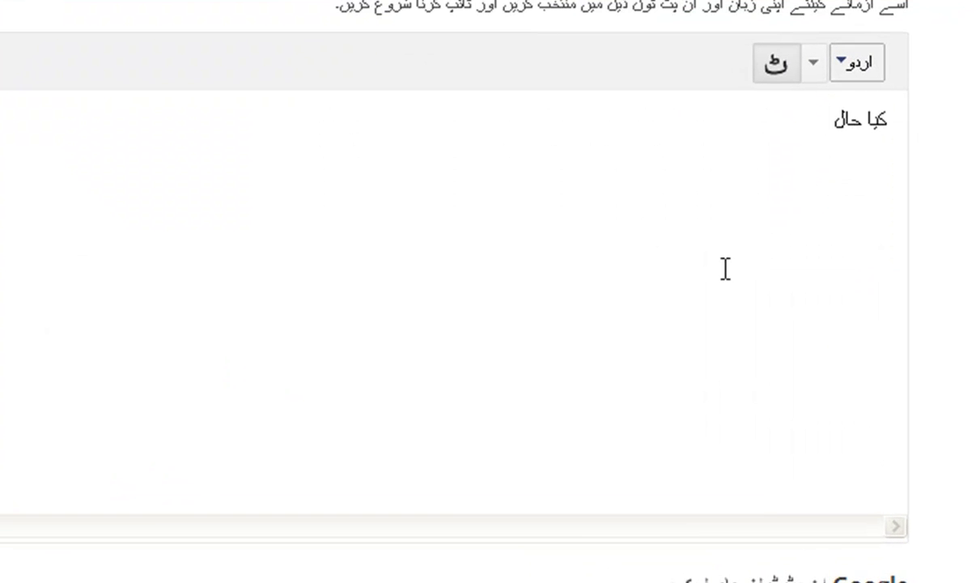
type("hai")
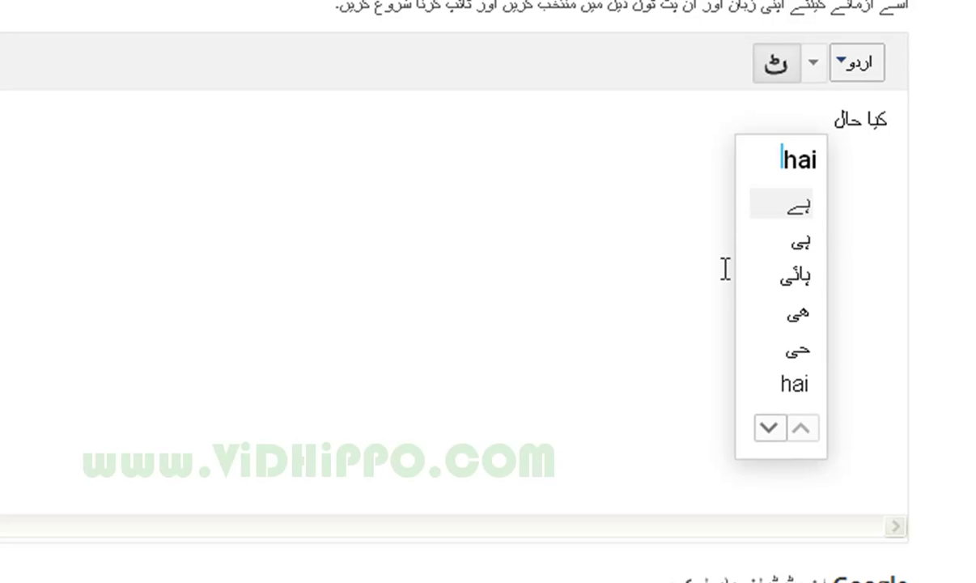
key("space")
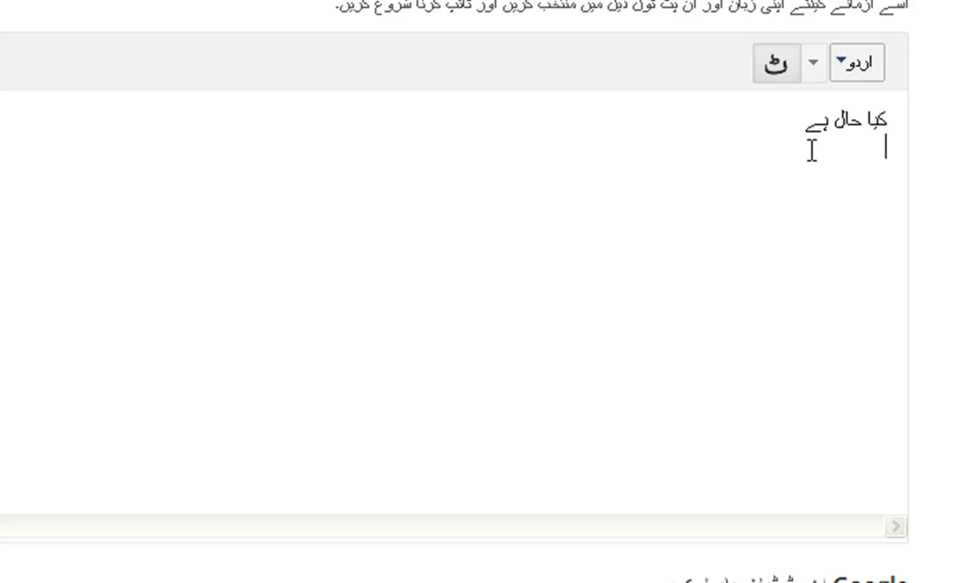
Step: Add "main theek hon" as the second line of Urdu text and begin another line with "kaya"
type("main theek hon")
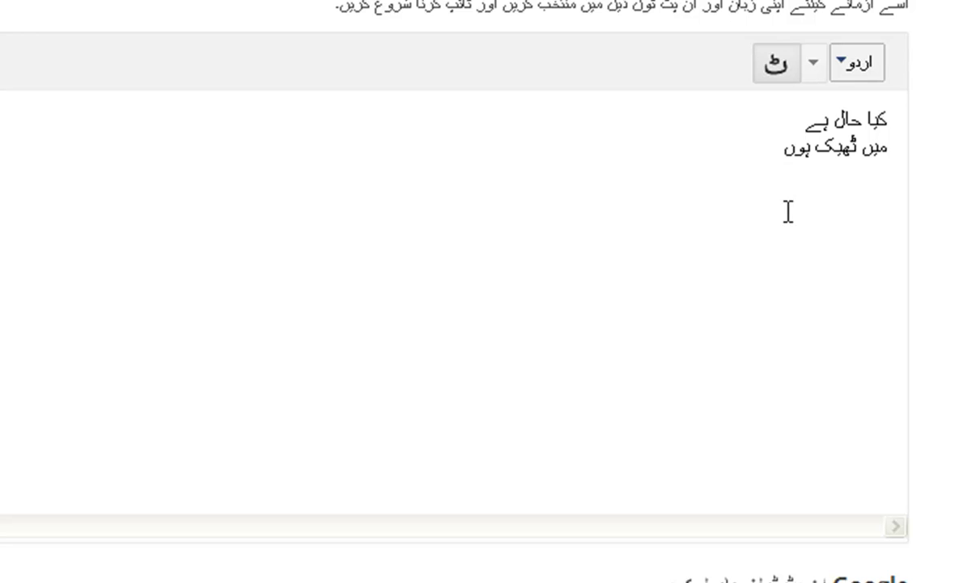
key("Return")
type("kaya")
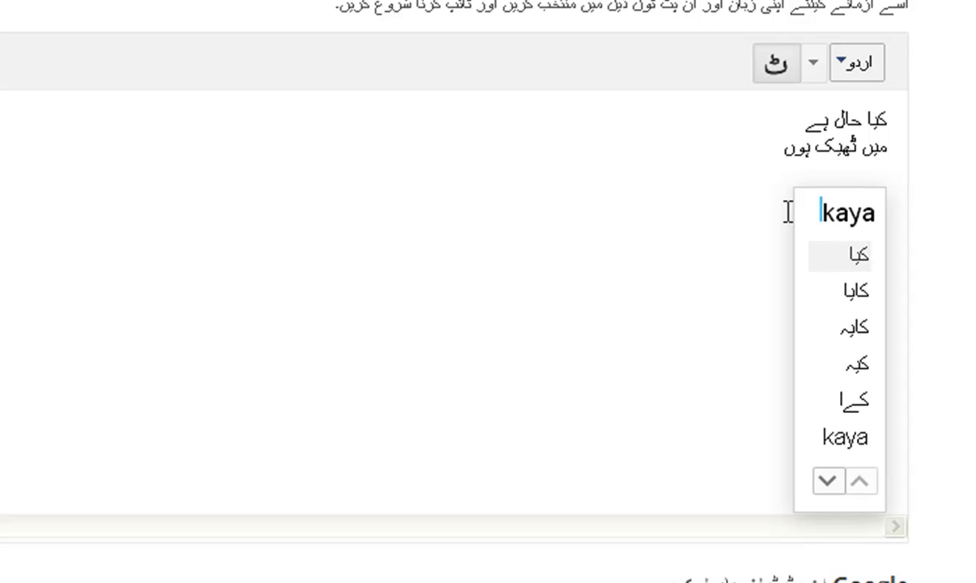